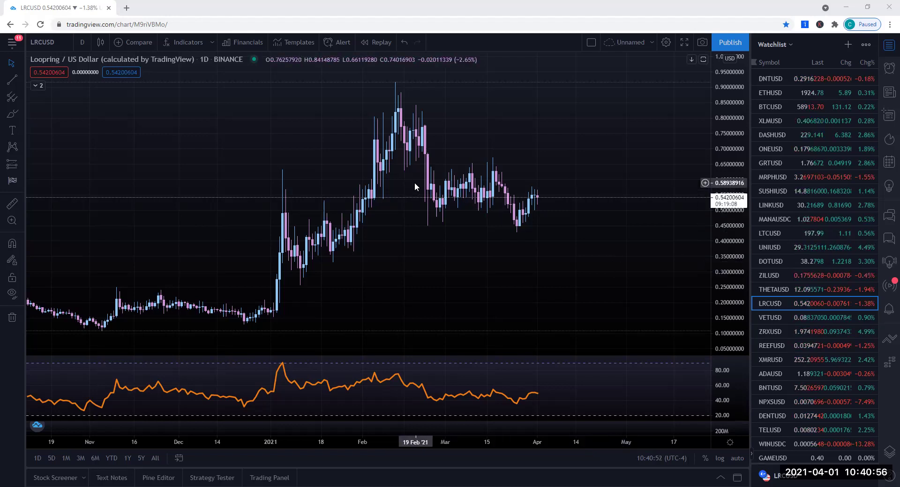
# Step: Mark the 19 Feb '21 candle with a vertical line spanning price and RSI panes
pyautogui.click(23, 82)
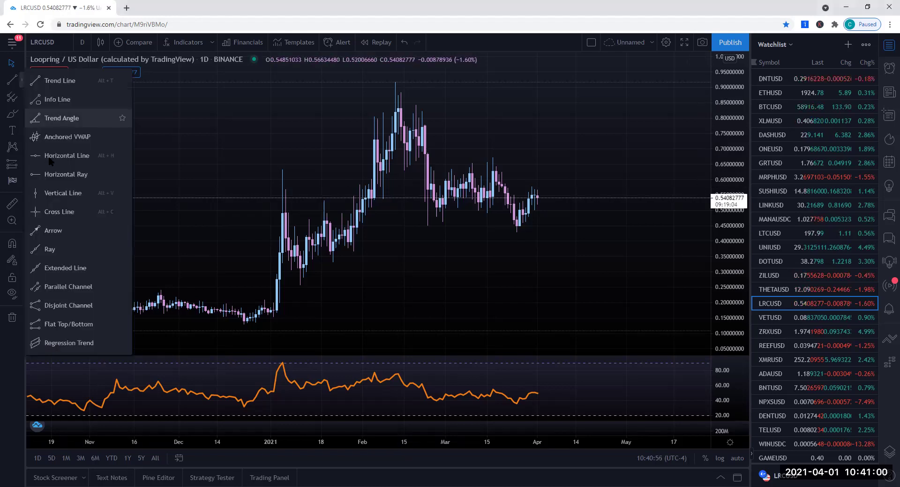
pyautogui.click(50, 194)
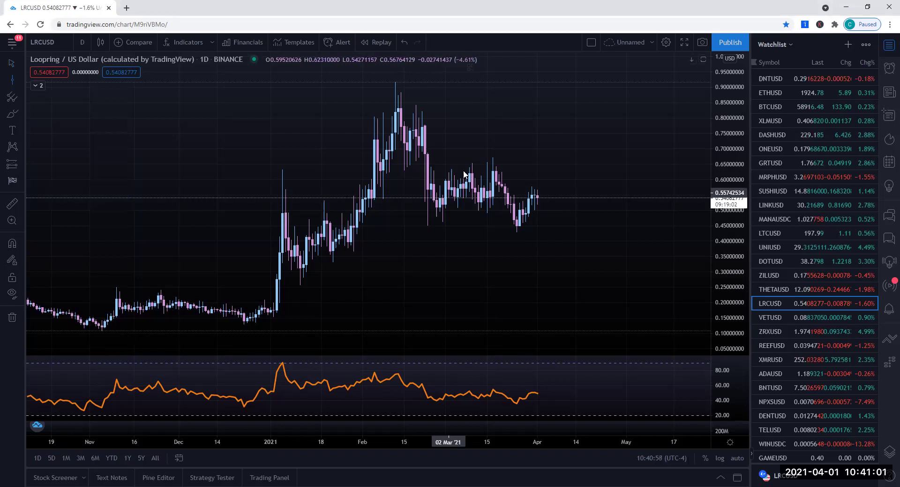
pyautogui.click(416, 134)
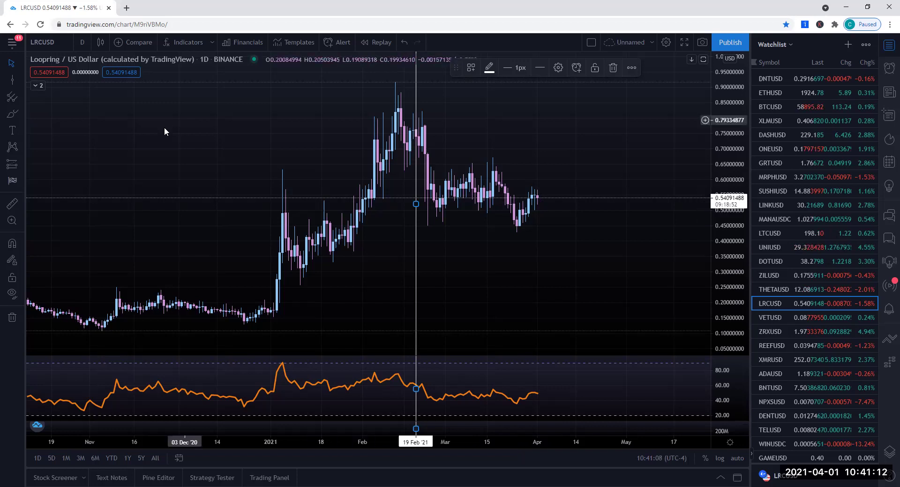
# Step: Sketch a pink freehand neckline across the February peak
pyautogui.click(442, 197)
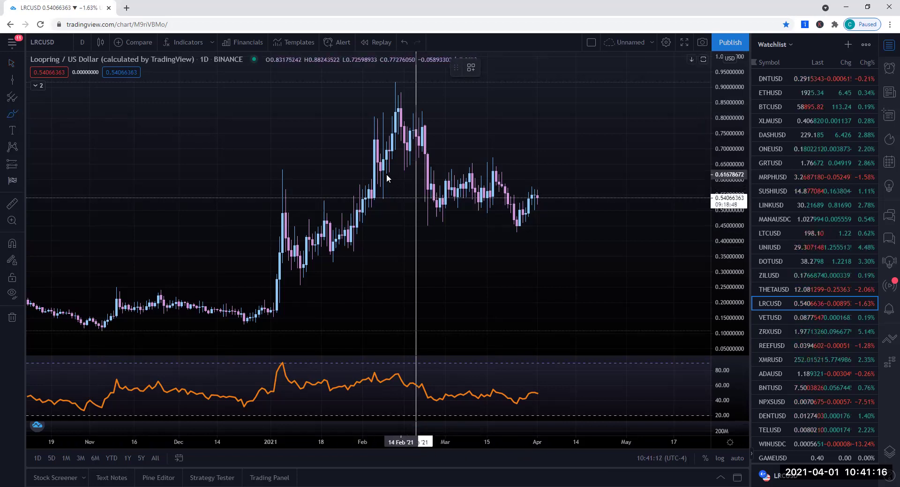
pyautogui.moveTo(370, 176)
pyautogui.mouseDown()
pyautogui.moveTo(343, 177)
pyautogui.moveTo(437, 170)
pyautogui.moveTo(415, 218)
pyautogui.moveTo(428, 239)
pyautogui.moveTo(459, 209)
pyautogui.moveTo(471, 223)
pyautogui.moveTo(495, 209)
pyautogui.moveTo(502, 239)
pyautogui.moveTo(538, 241)
pyautogui.moveTo(545, 196)
pyautogui.mouseUp()
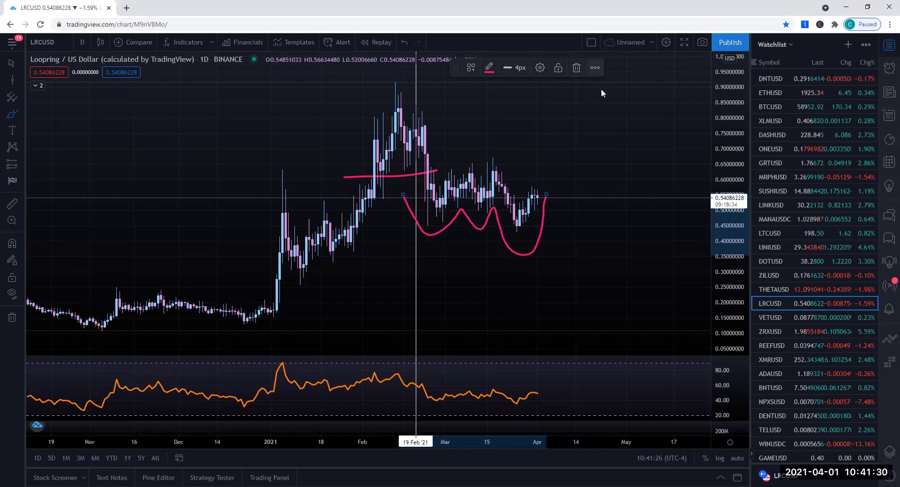
pyautogui.click(22, 77)
pyautogui.click(46, 175)
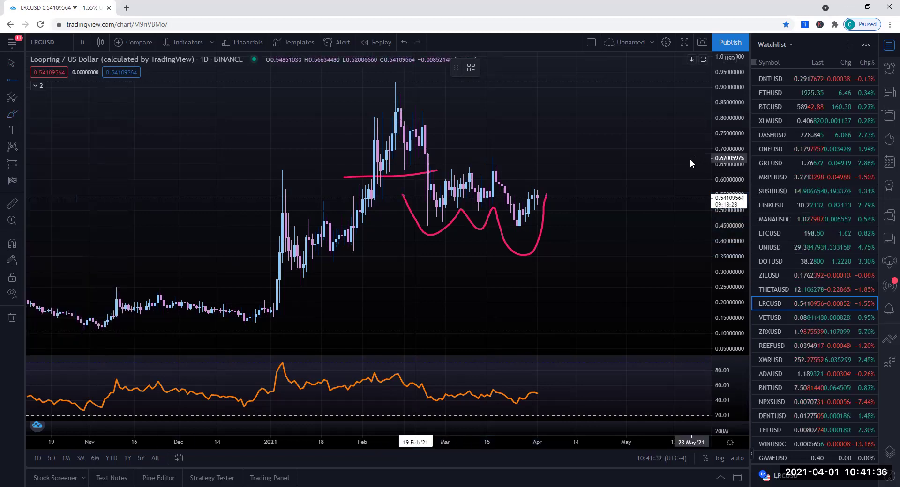
# Step: Try a horizontal ray near the $1 level, then remove it
pyautogui.scroll(-2, 684, 164)
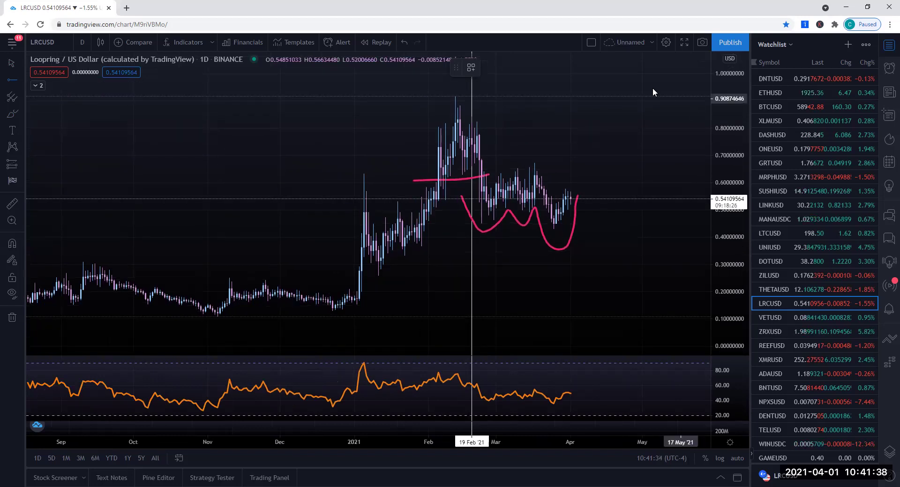
pyautogui.click(606, 73)
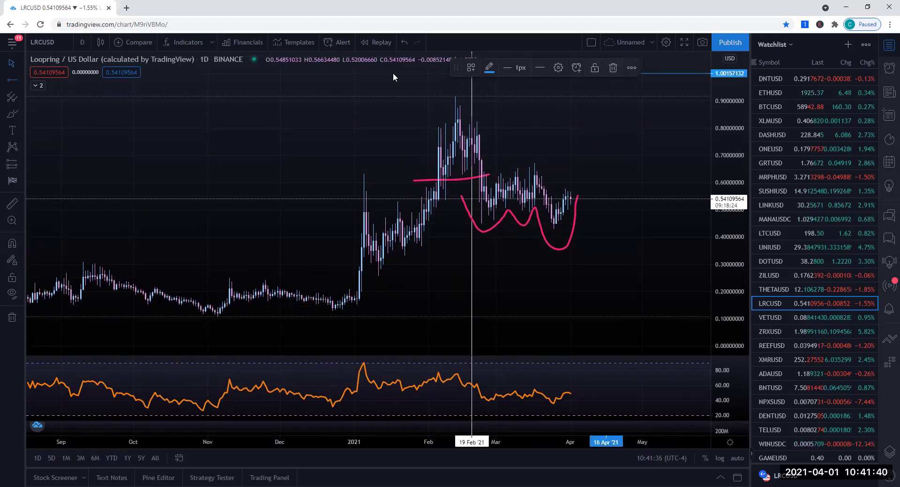
pyautogui.click(613, 70)
pyautogui.click(21, 79)
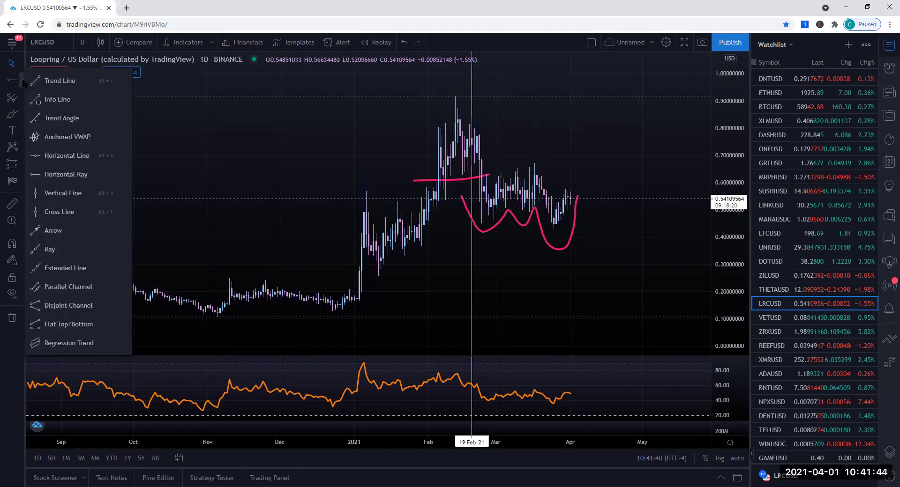
pyautogui.click(53, 158)
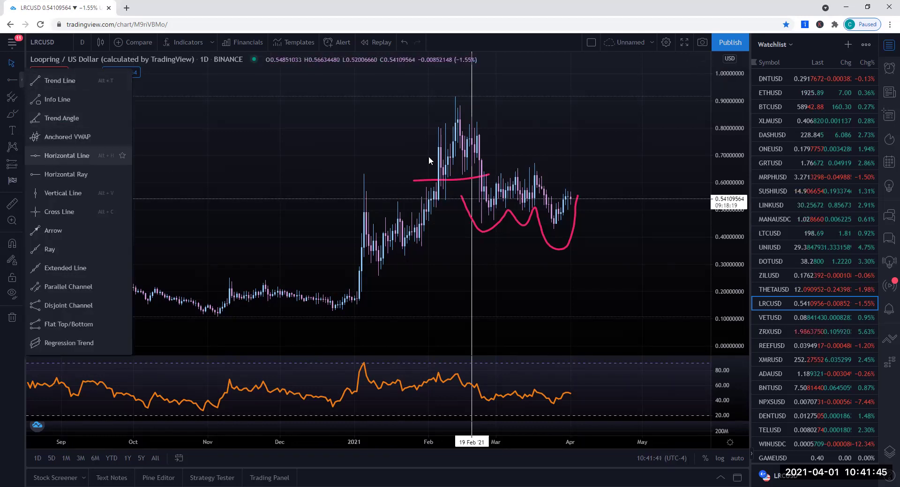
# Step: Draw a horizontal line and set its price coordinate to exactly 1
pyautogui.click(519, 74)
pyautogui.rightClick(519, 74)
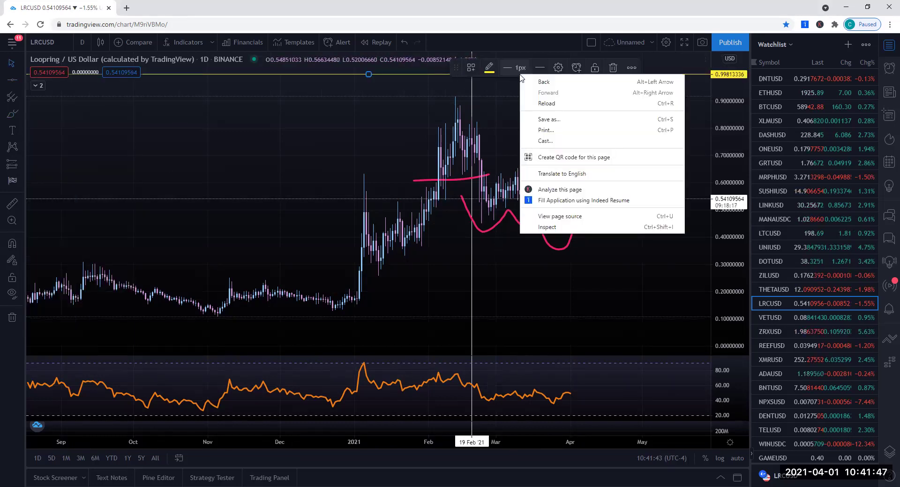
pyautogui.click(369, 76)
pyautogui.rightClick(368, 75)
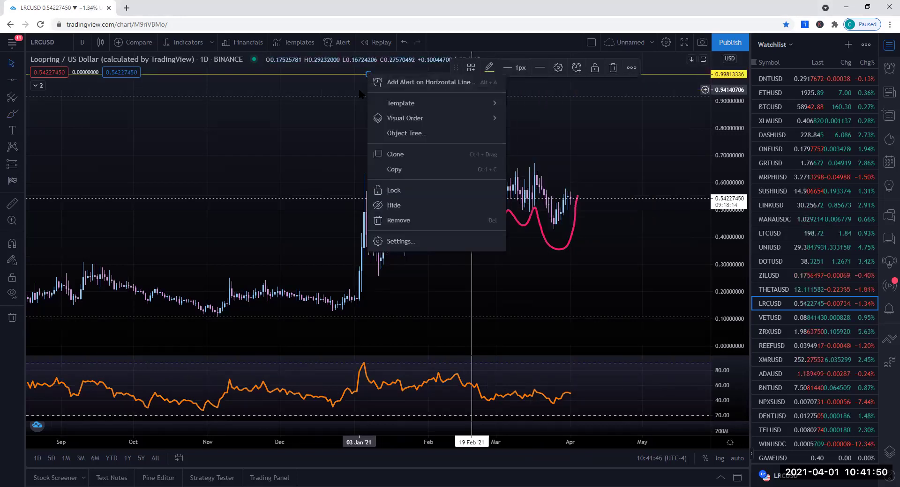
pyautogui.click(399, 241)
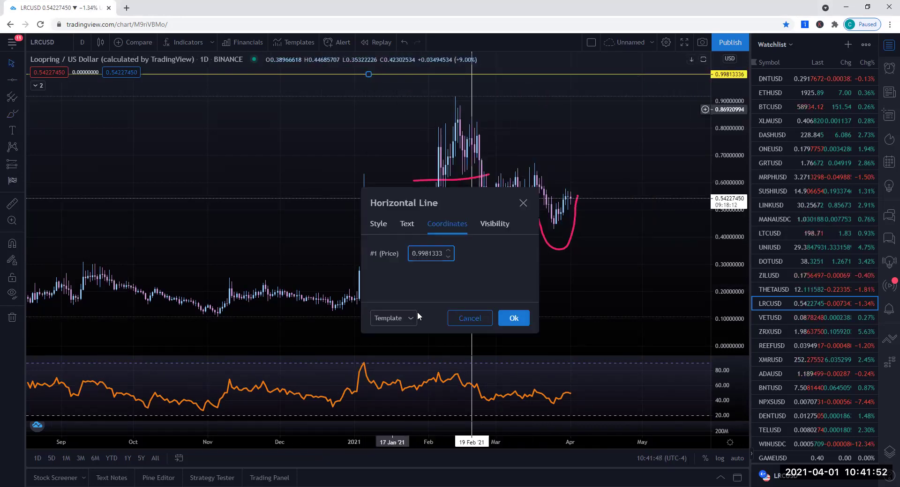
pyautogui.click(413, 254)
pyautogui.press('End')
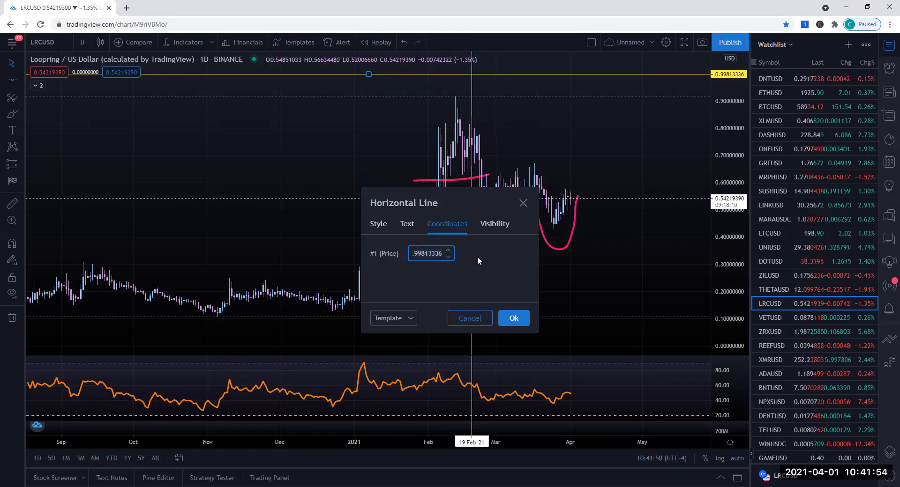
pyautogui.hotkey('ctrl', 'a')
pyautogui.press('BackSpace')
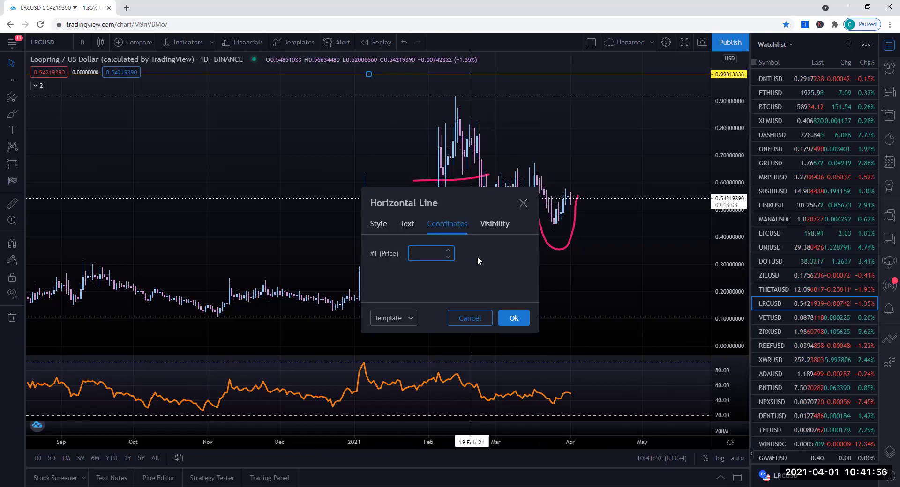
pyautogui.write('1')
pyautogui.click(509, 318)
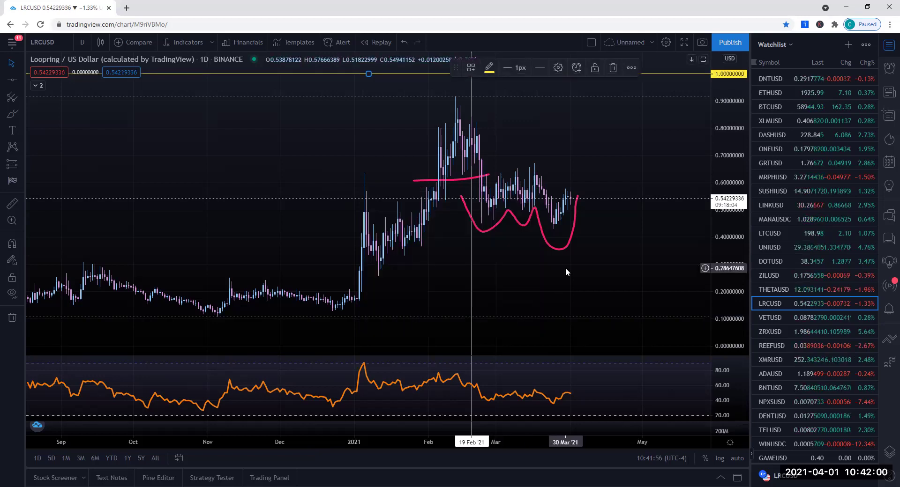
pyautogui.click(569, 113)
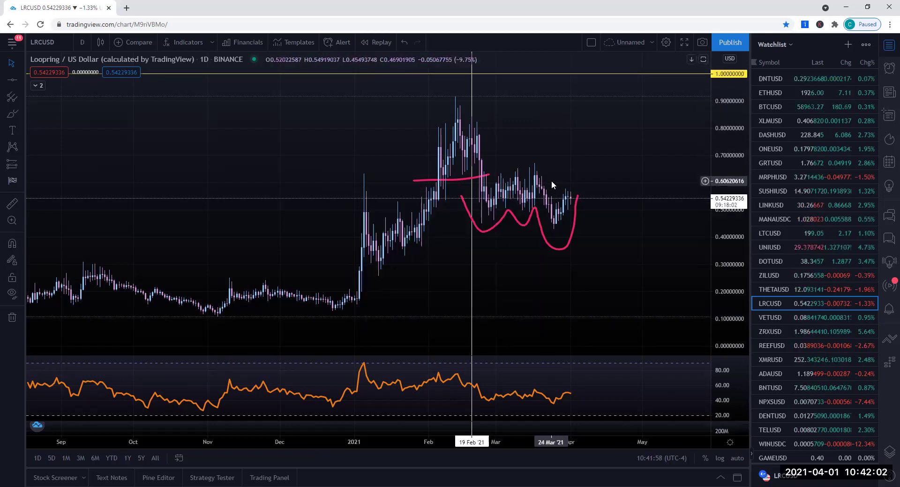
pyautogui.scroll(2, 483, 272)
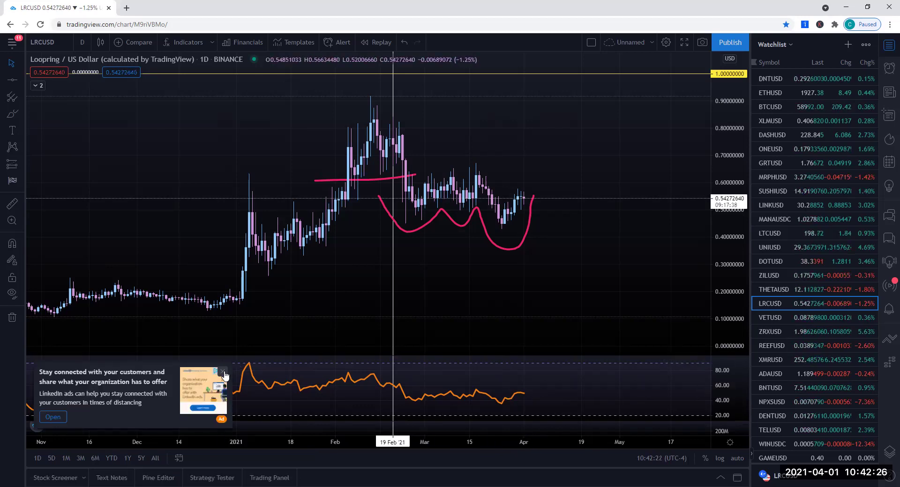
pyautogui.click(12, 114)
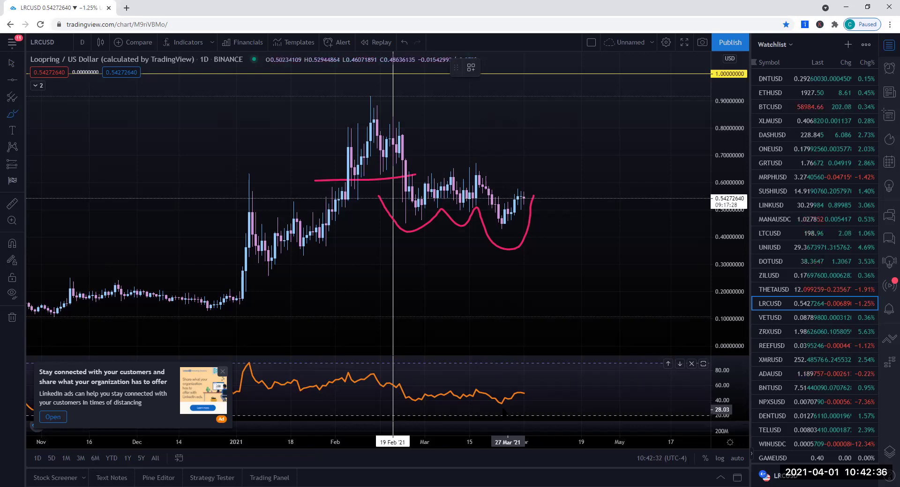
# Step: Draw a rising trend line joining the 11 Jan and late-March price lows
pyautogui.click(20, 79)
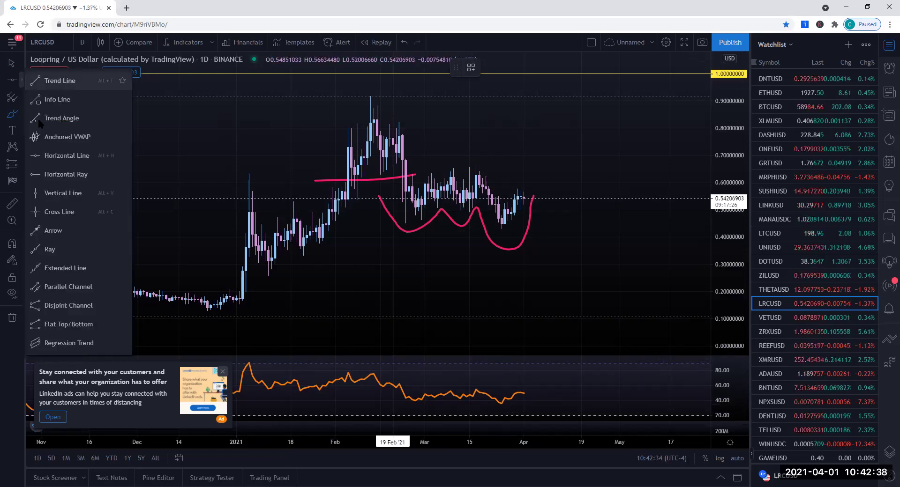
pyautogui.click(54, 81)
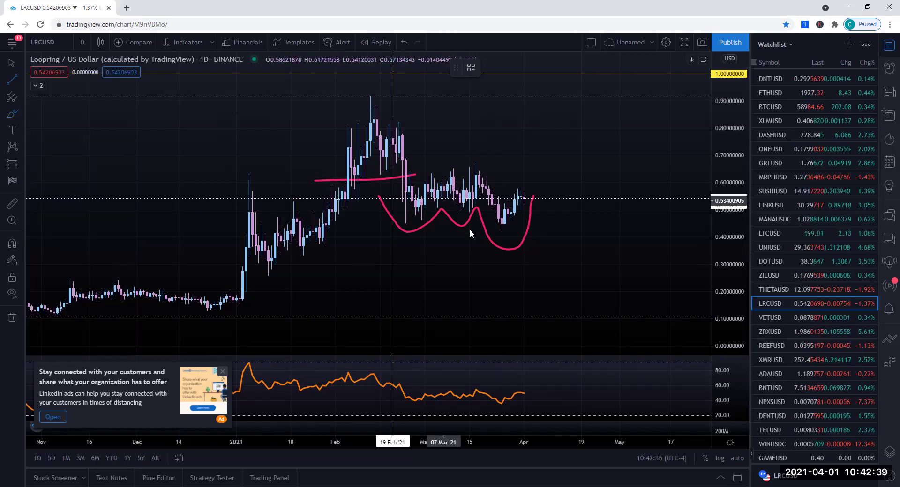
pyautogui.click(504, 221)
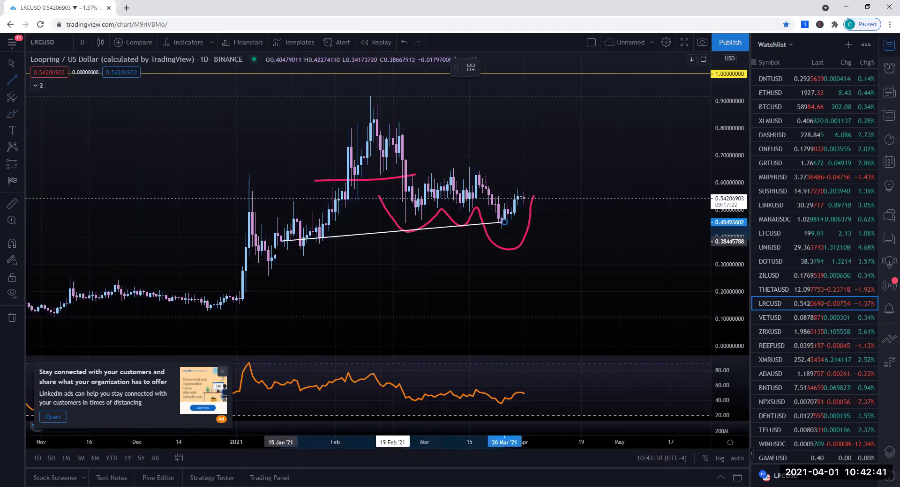
pyautogui.click(281, 262)
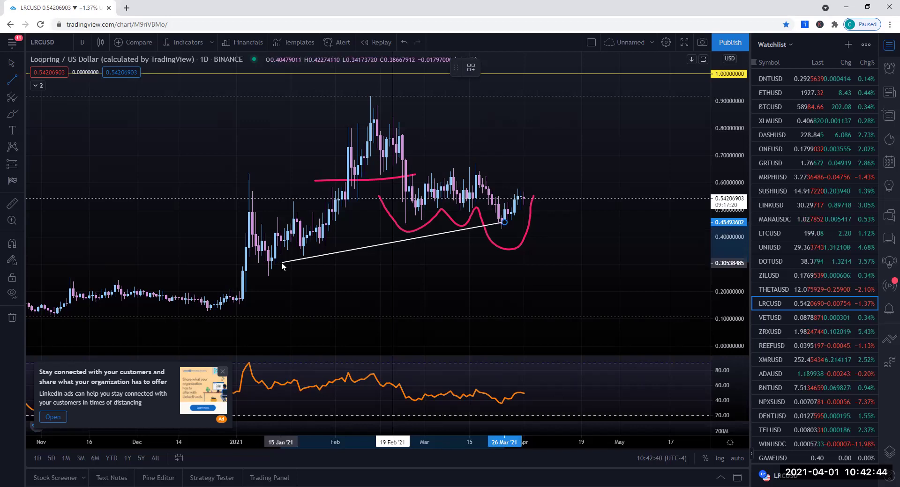
pyautogui.moveTo(281, 263); pyautogui.dragTo(269, 261)
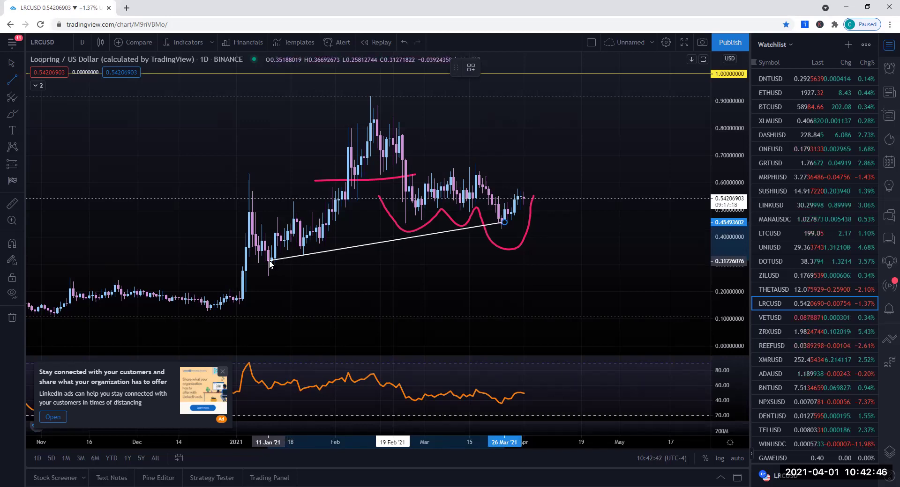
pyautogui.click(270, 261)
# Step: Draw a falling trend line joining the 11 Jan and late-March RSI lows
pyautogui.click(10, 80)
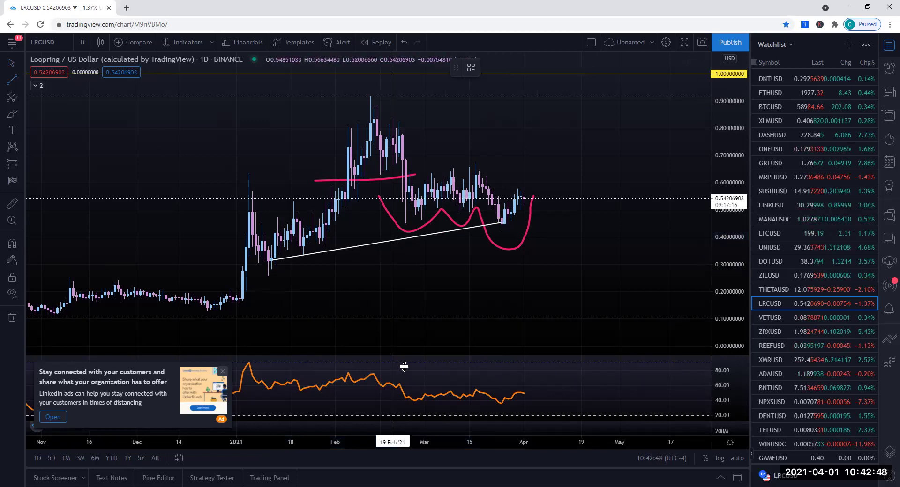
pyautogui.click(501, 406)
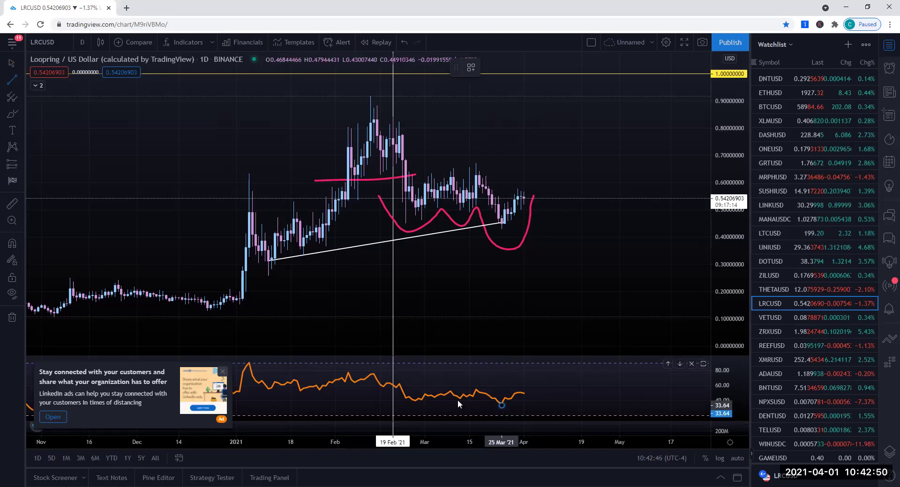
pyautogui.click(267, 391)
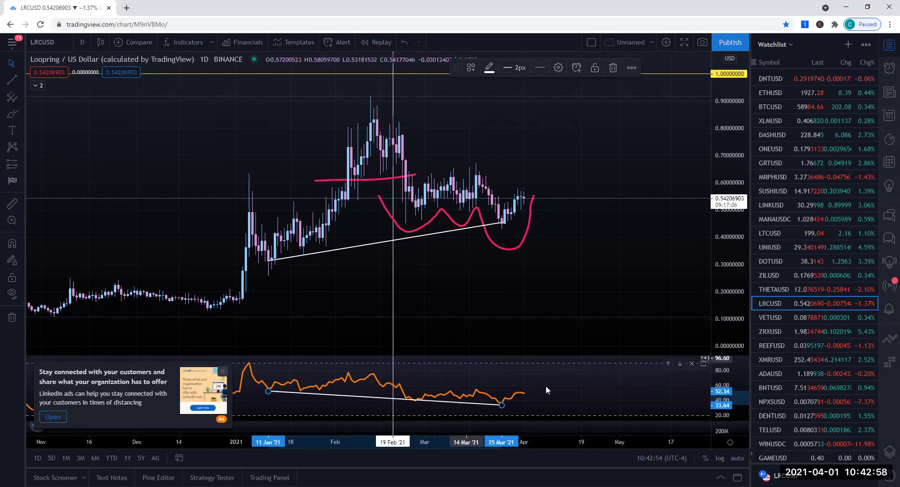
pyautogui.click(652, 270)
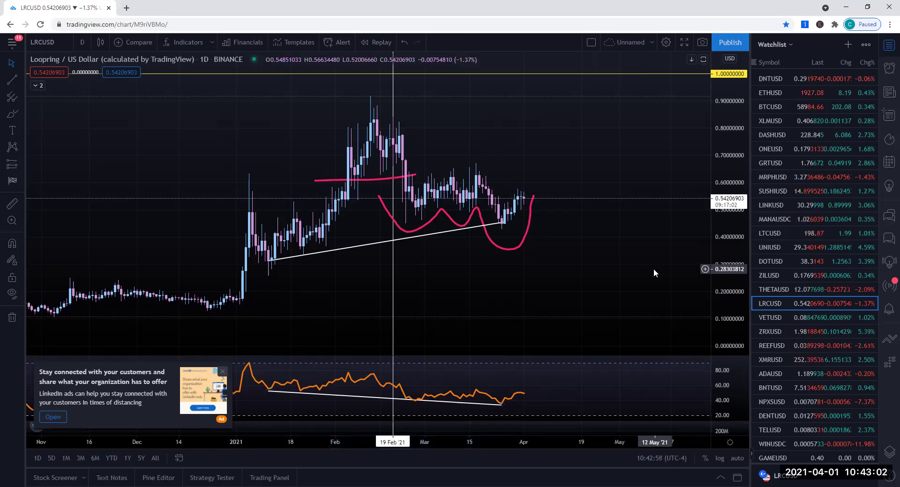